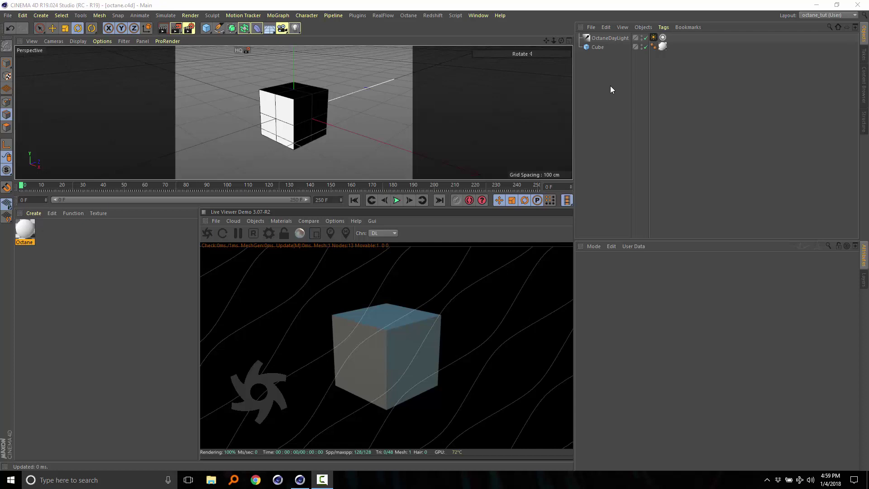
Inspect the two-segment cube, its Octane material tag and OctaneDayLight, orbiting to a slightly turned view.
left_click(598, 47)
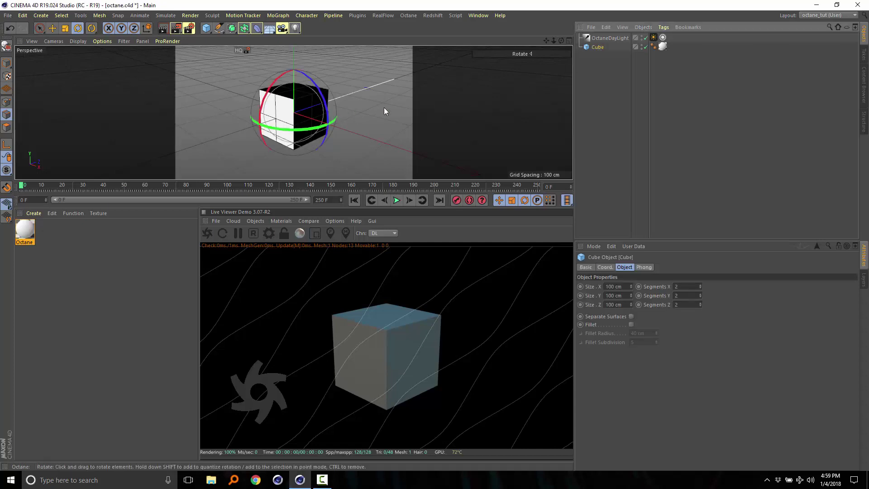
left_click(663, 46)
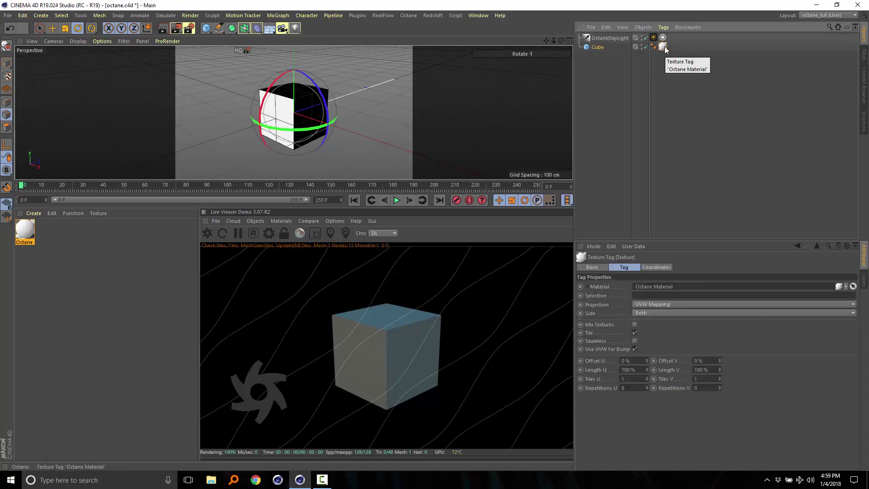
left_click(611, 39)
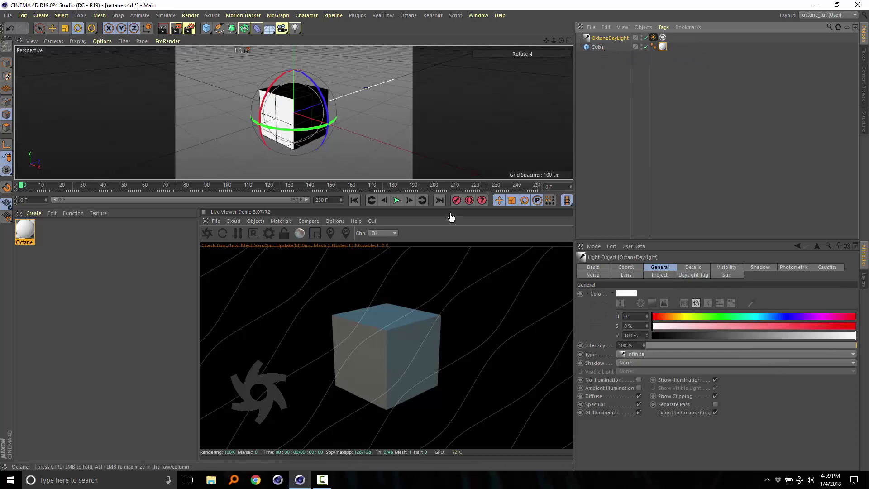
left_click_drag(279, 116, 285, 111)
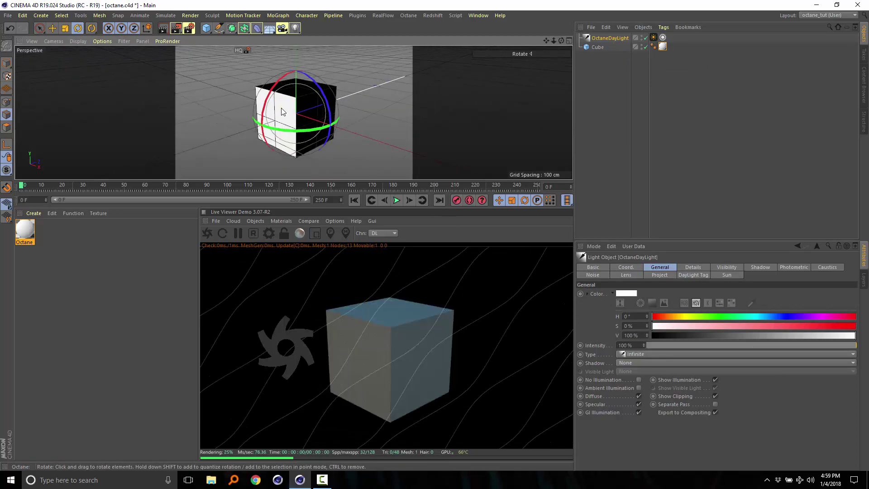
left_click(607, 91)
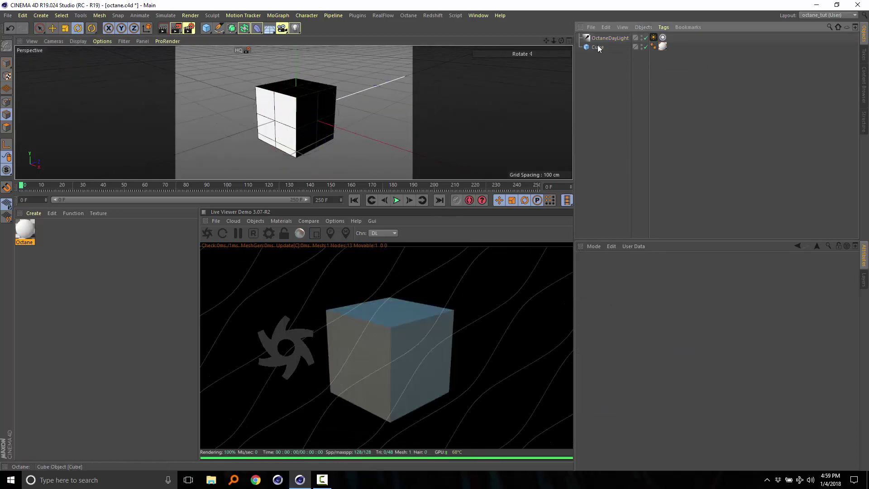
left_click(598, 47)
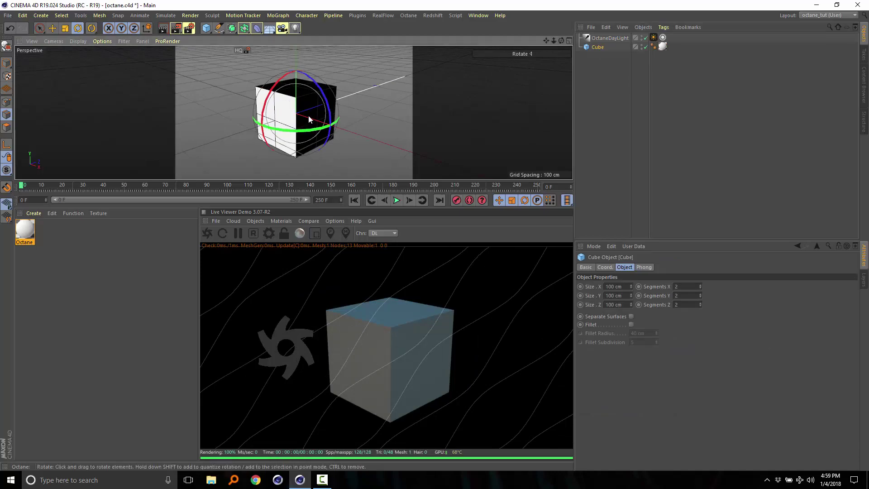
mouse_move(308, 116)
left_mouse_down("alt")
mouse_move(390, 84)
mouse_move(424, 96)
mouse_move(393, 81)
mouse_move(322, 81)
mouse_move(294, 107)
left_mouse_up("alt")
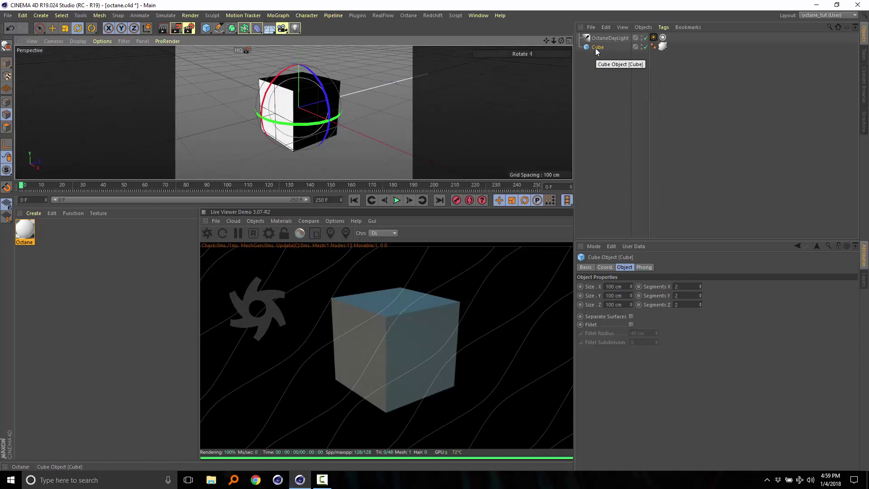
Add an Octane ObjectTag to the cube.
right_click(597, 48)
mouse_move(651, 121)
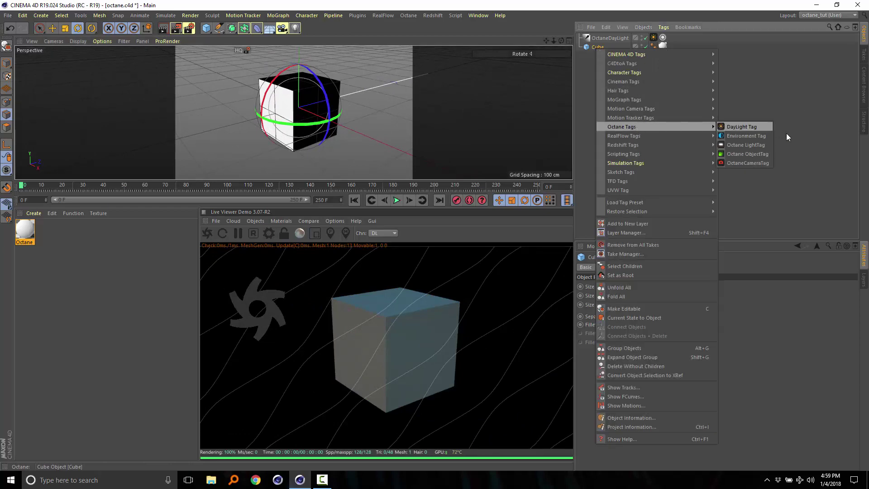
left_click(761, 187)
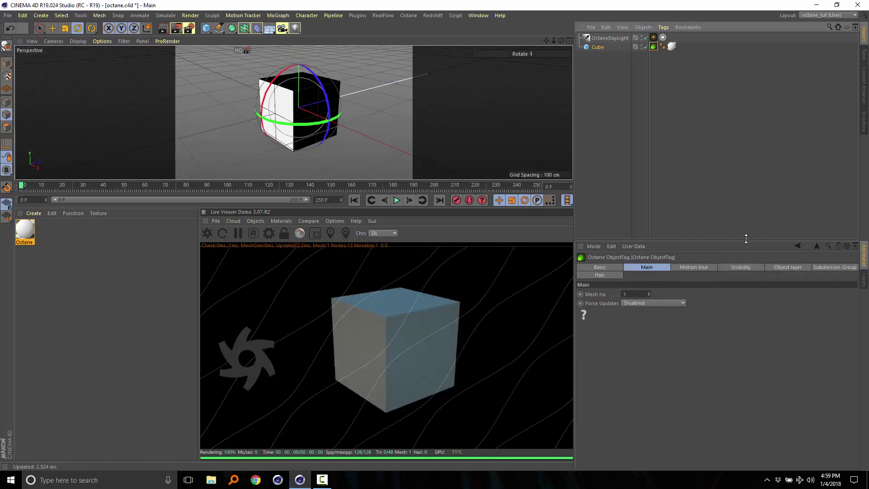
left_click_drag(747, 241, 751, 168)
Set the tag's subdivision to Catmull Clark at level 4.
left_click(838, 194)
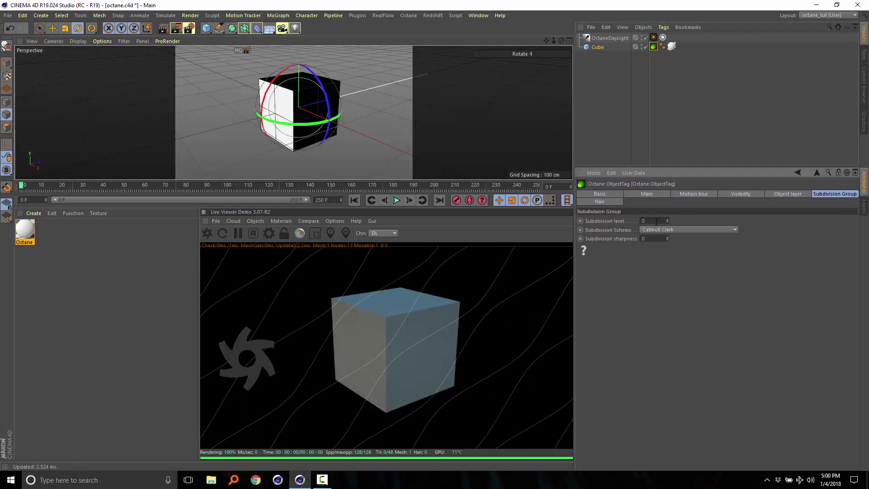
scroll(656, 221, "up", 1)
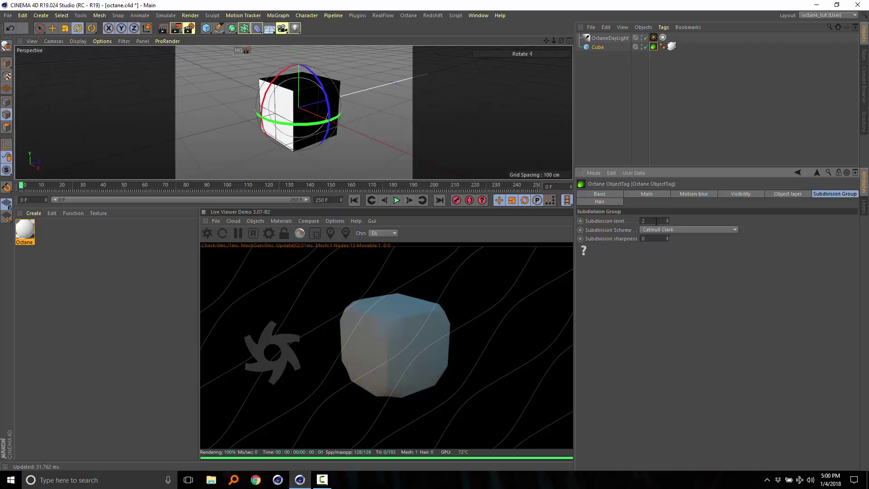
scroll(657, 222, "up", 1)
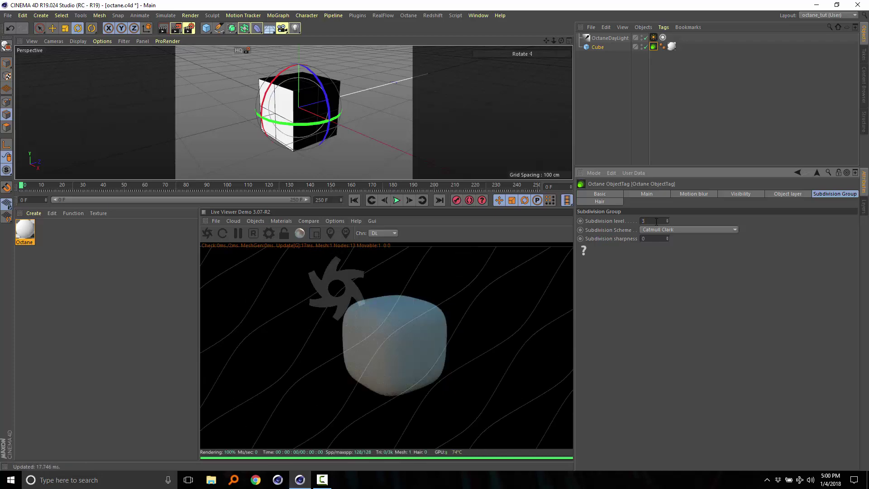
scroll(657, 222, "up", 1)
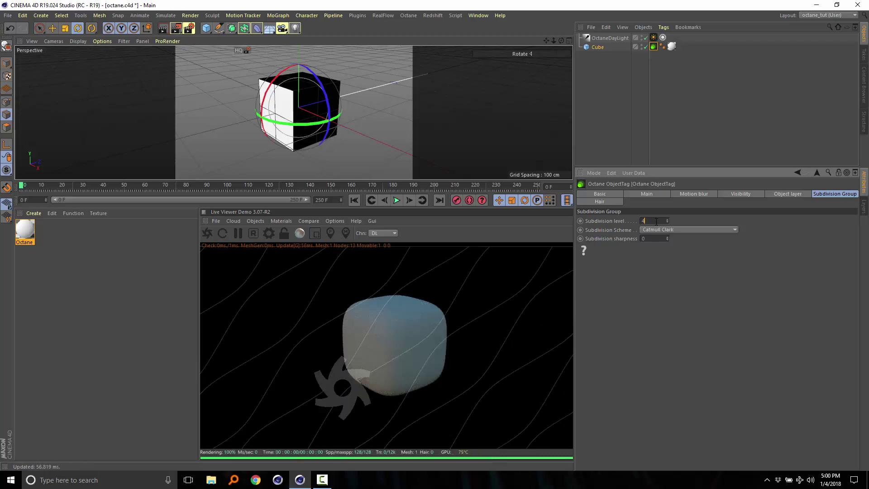
left_click(652, 230)
left_click(656, 238)
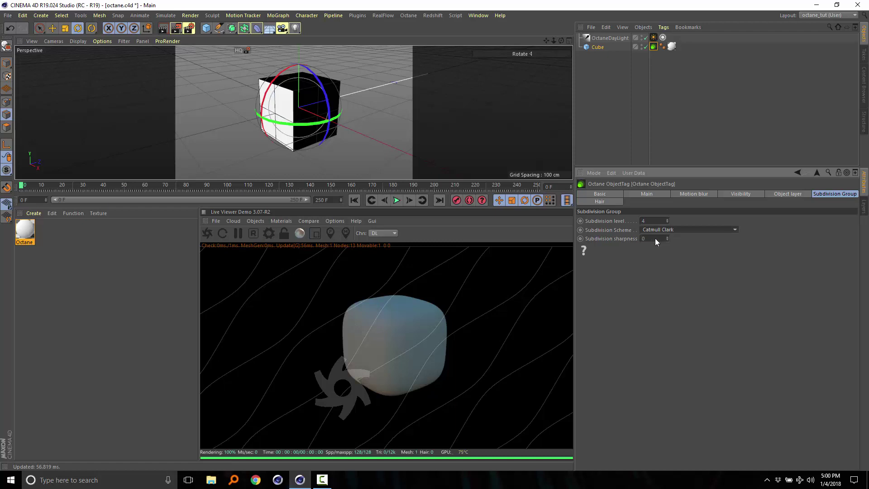
left_click(652, 221)
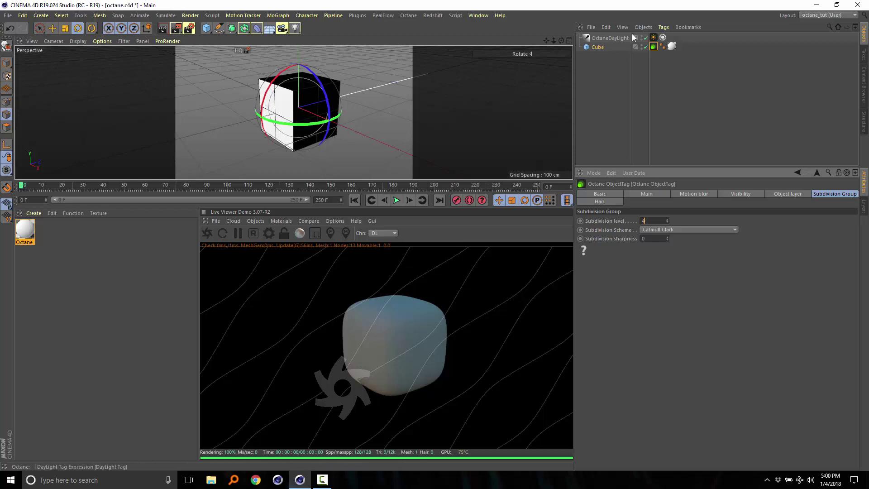
Set the cube's Segments X, Y and Z to 1.
left_click(597, 47)
double_click(686, 214)
type("1")
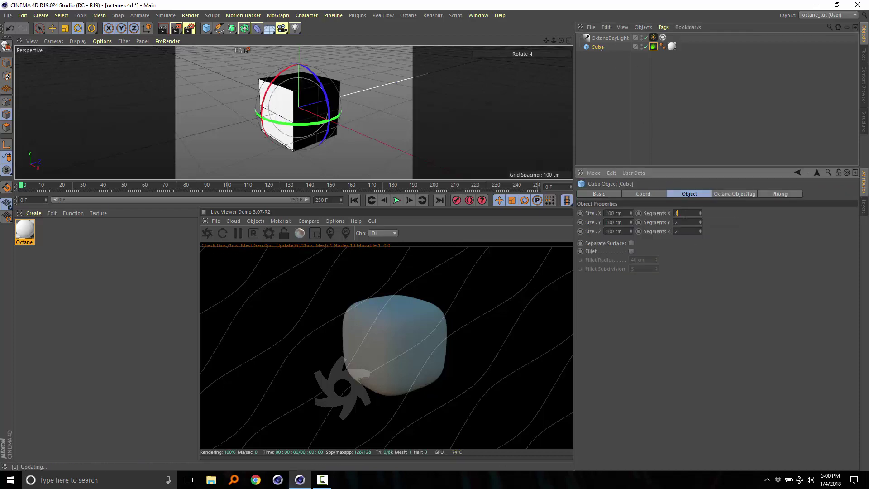
key("Return")
double_click(685, 222)
type("1")
key("Return")
double_click(686, 231)
type("1")
key("Return")
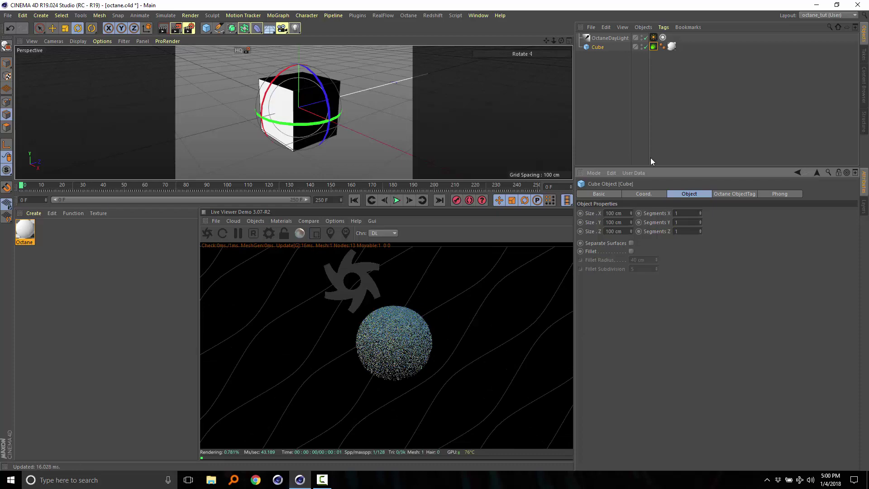
Raise the Octane ObjectTag subdivision level to 7 so the cube renders as a sphere.
left_click(653, 46)
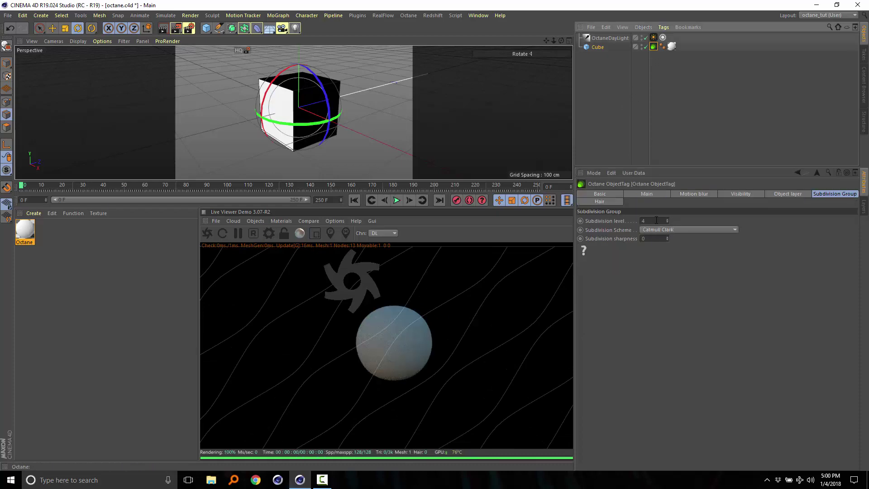
double_click(657, 221)
type("7")
key("Return")
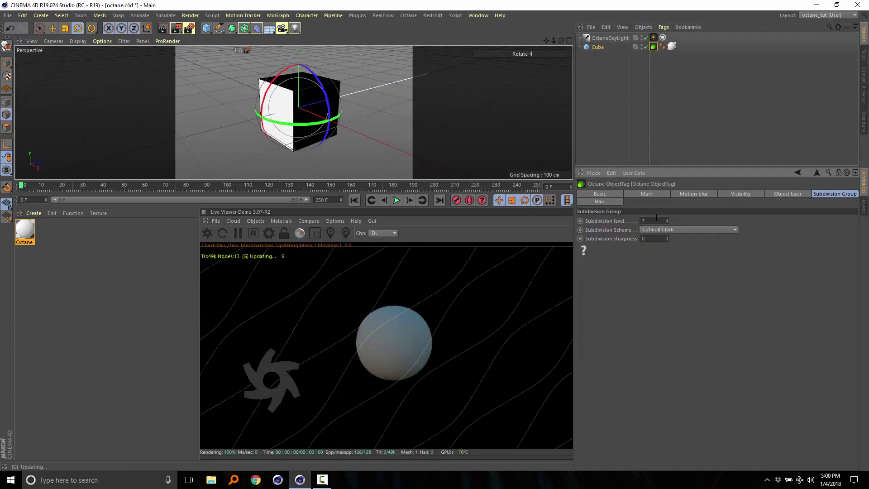
left_click(593, 80)
left_click(597, 47)
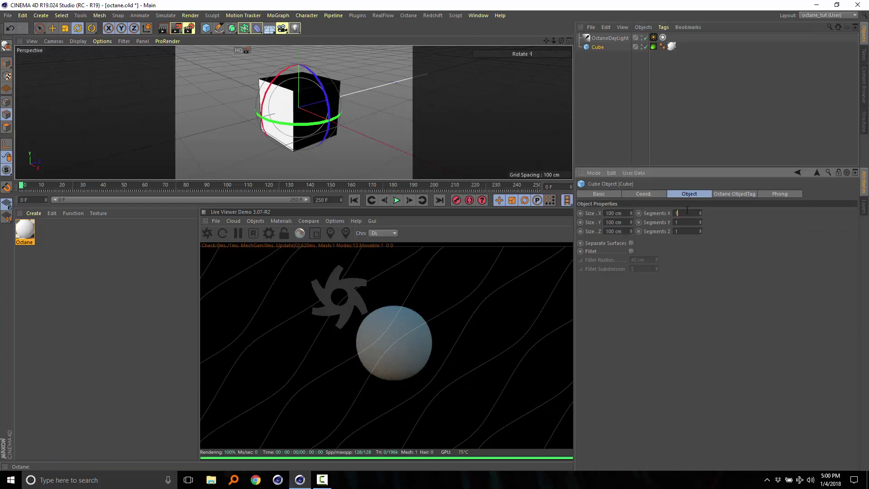
Add a sphere and move it aside, about 167 cm from the cube.
left_click(209, 31)
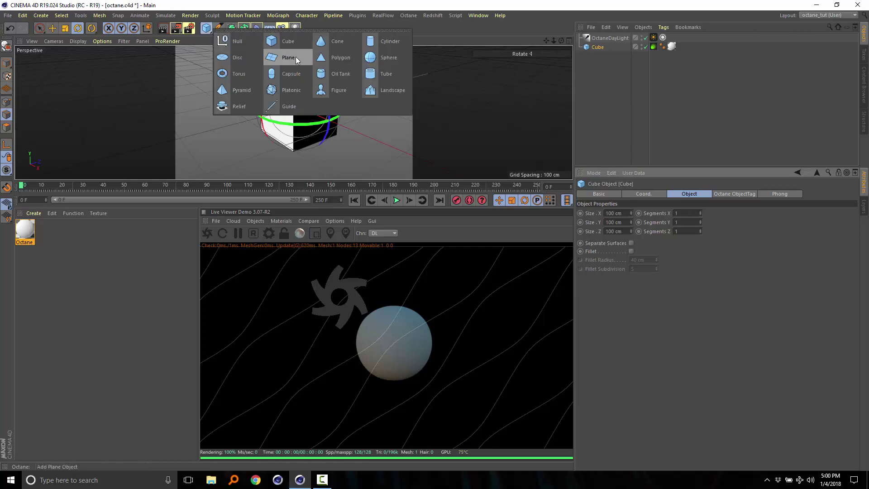
left_click(379, 61)
key("e")
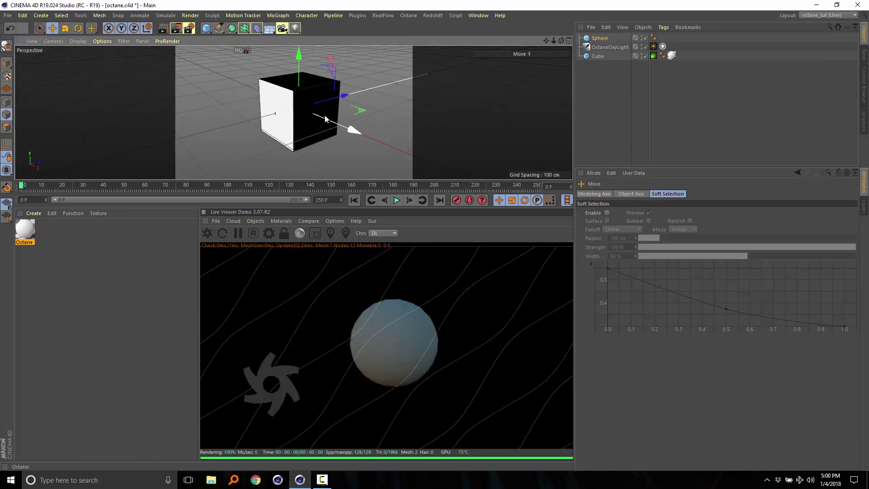
left_click_drag(340, 99, 273, 105)
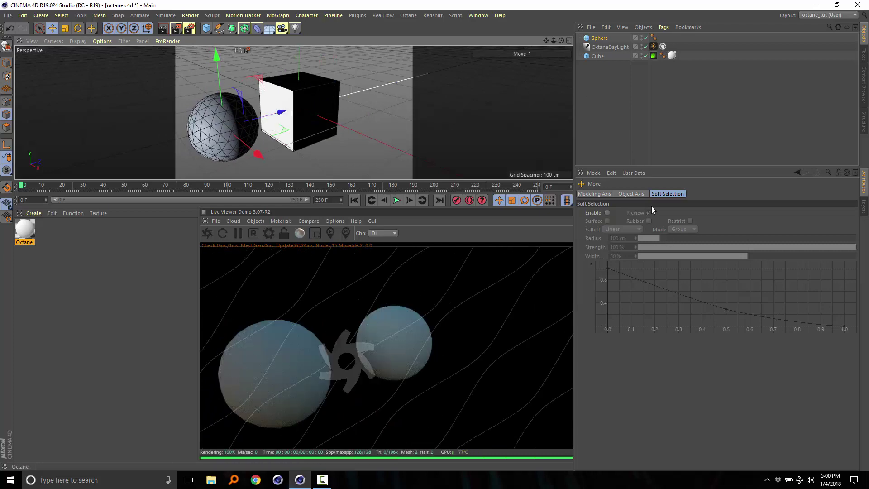
Give the sphere 36 segments instead of 24.
left_click(600, 38)
double_click(634, 222)
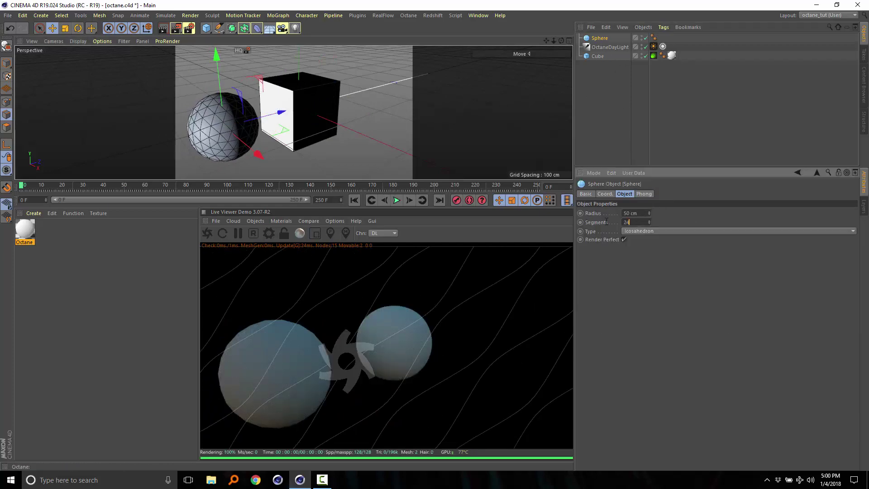
type("36")
key("Return")
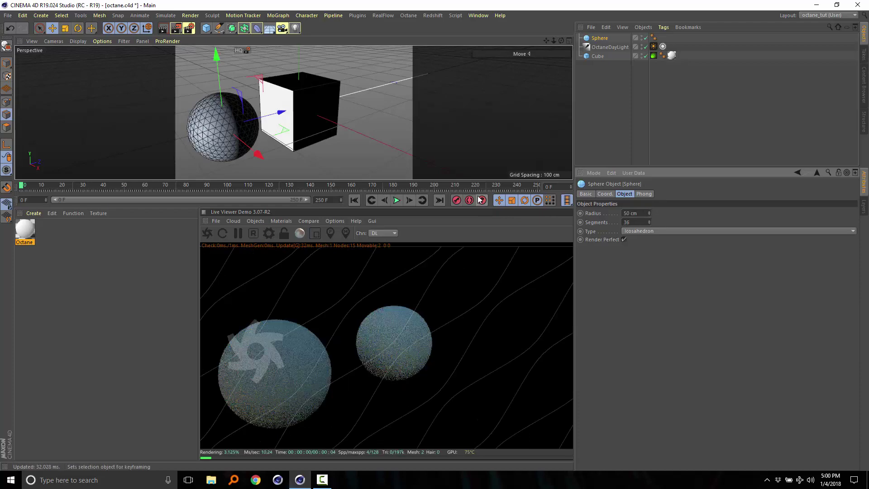
left_click_drag(362, 159, 346, 127, "alt")
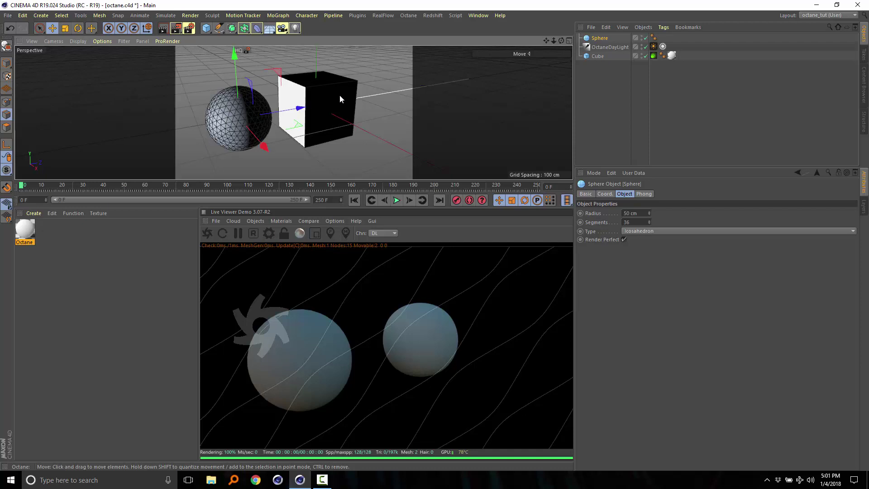
Switch to redshift.c4d with the redshift_tut layout and restart the Redshift progressive render.
key("v")
left_click(387, 135)
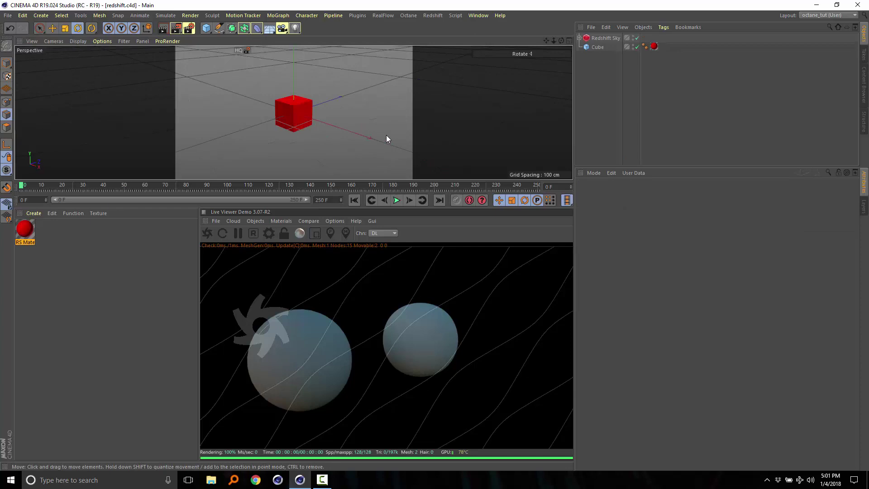
left_click(819, 16)
left_click(819, 78)
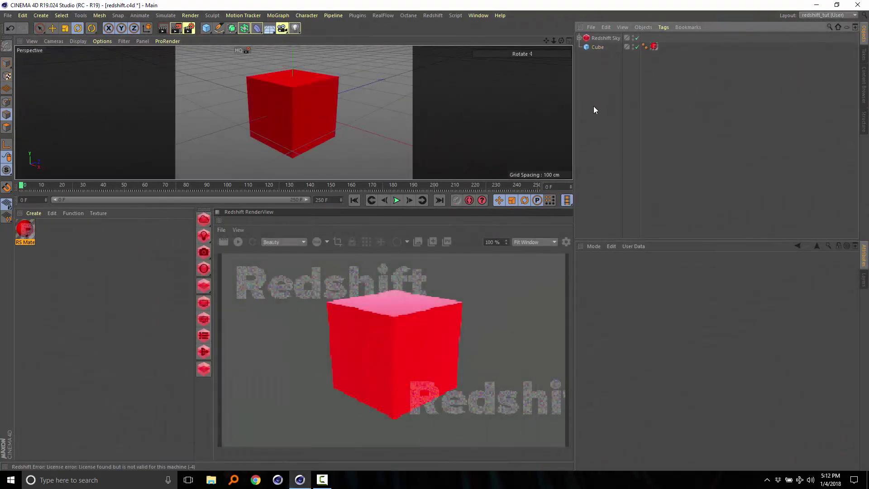
left_click(238, 242)
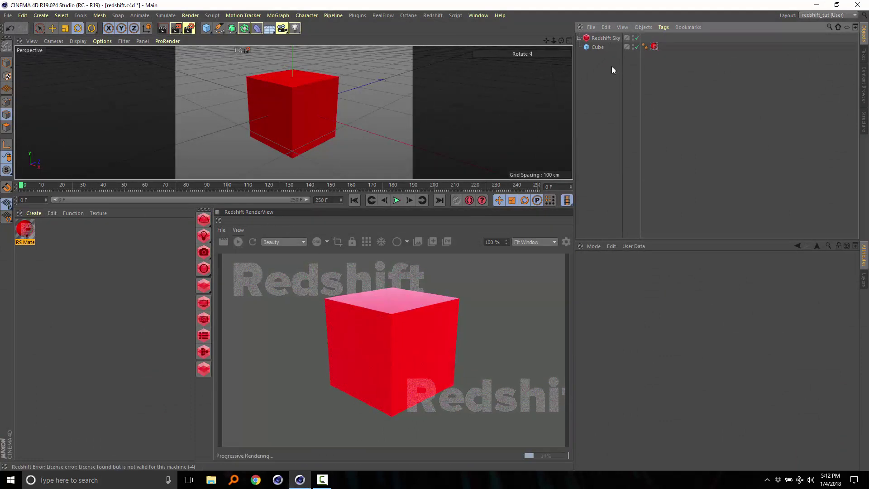
left_click(596, 47)
Add a Redshift Object tag to the cube with geometry Override and Tessellation enabled, then refresh the render.
right_click(595, 46)
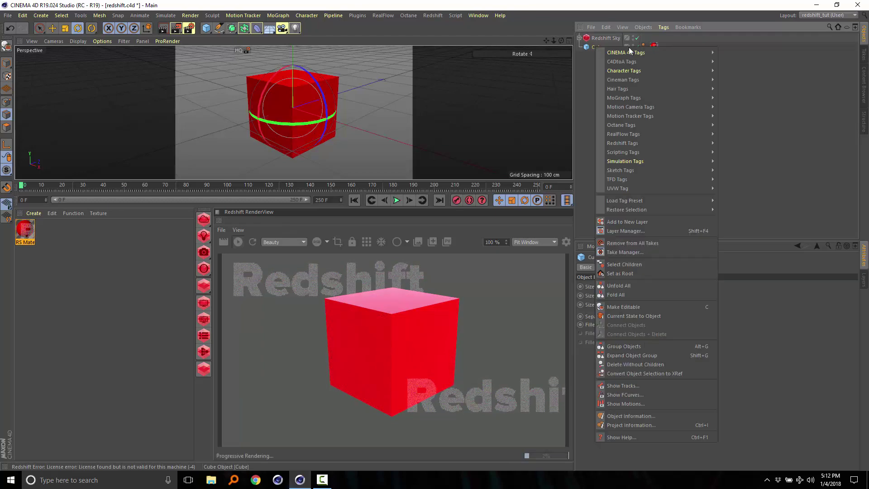
mouse_move(639, 142)
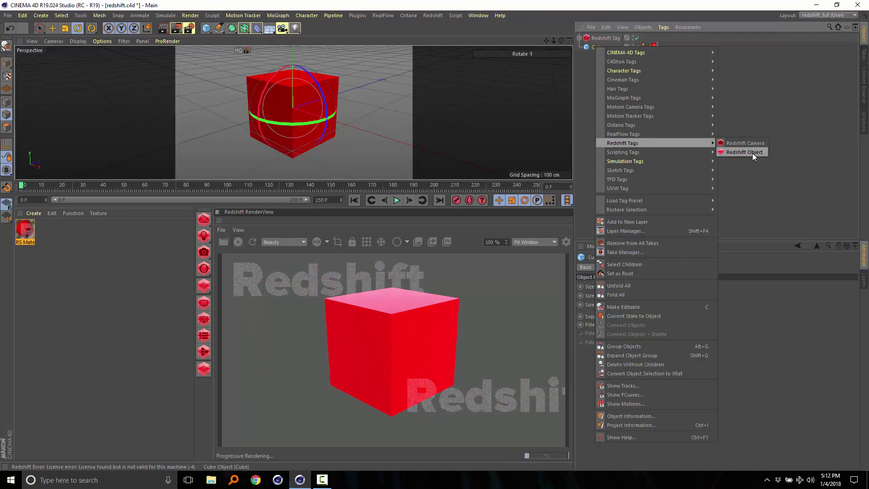
left_click(752, 153)
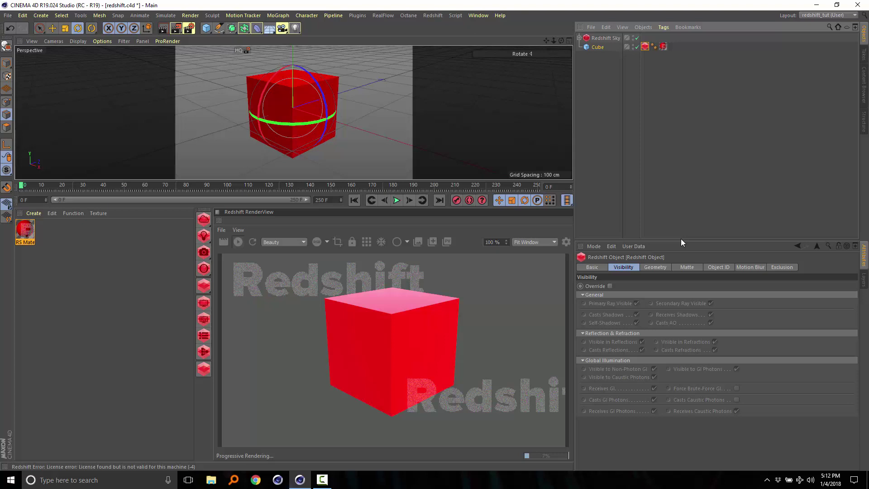
left_click_drag(681, 239, 680, 180)
left_click(660, 205)
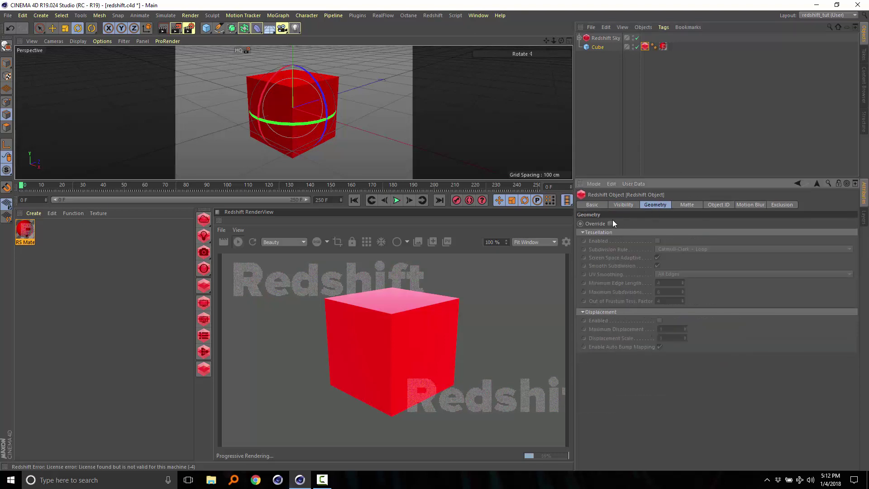
left_click(610, 224)
left_click(657, 240)
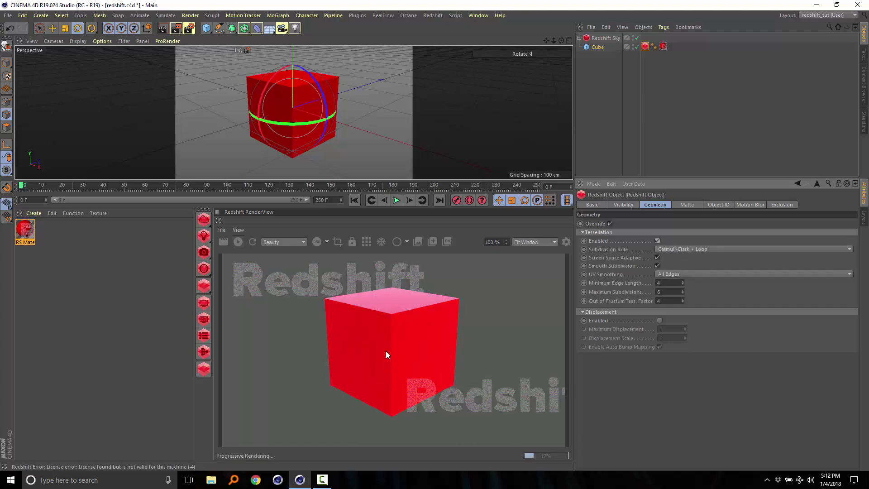
left_click(252, 242)
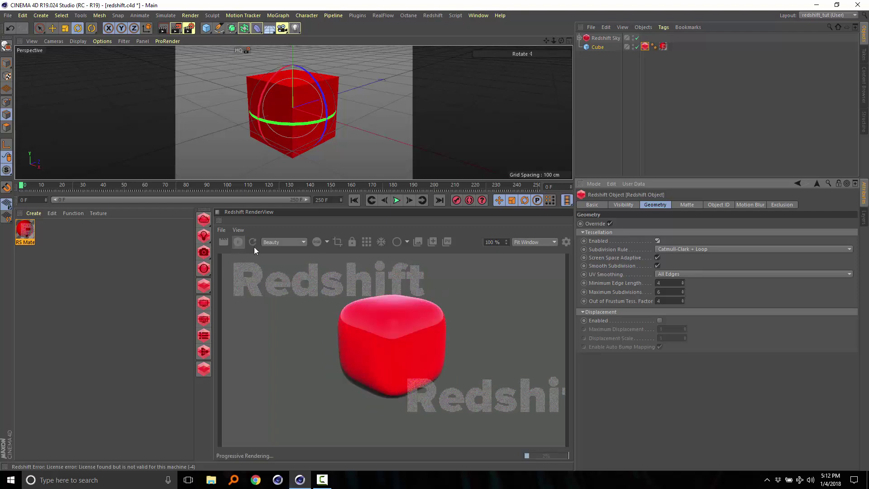
Cut the cube to 1 segment per axis and check the smooth red sphere in RenderView.
left_click(597, 48)
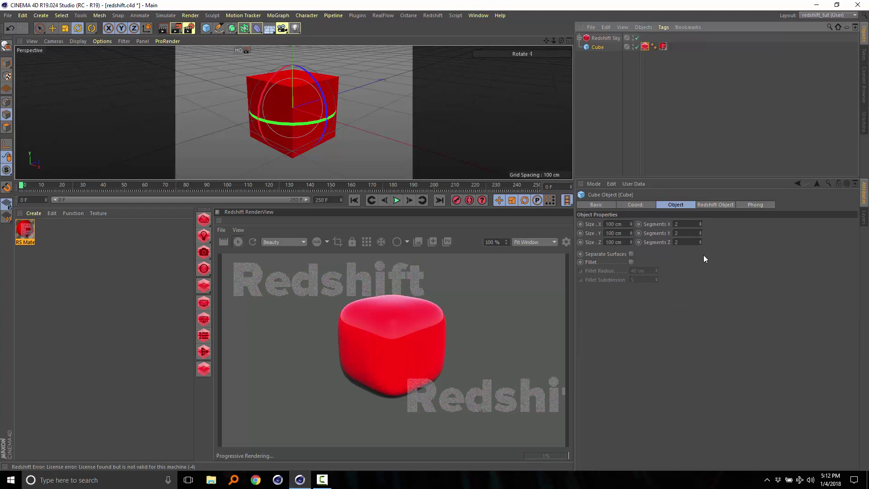
double_click(690, 231)
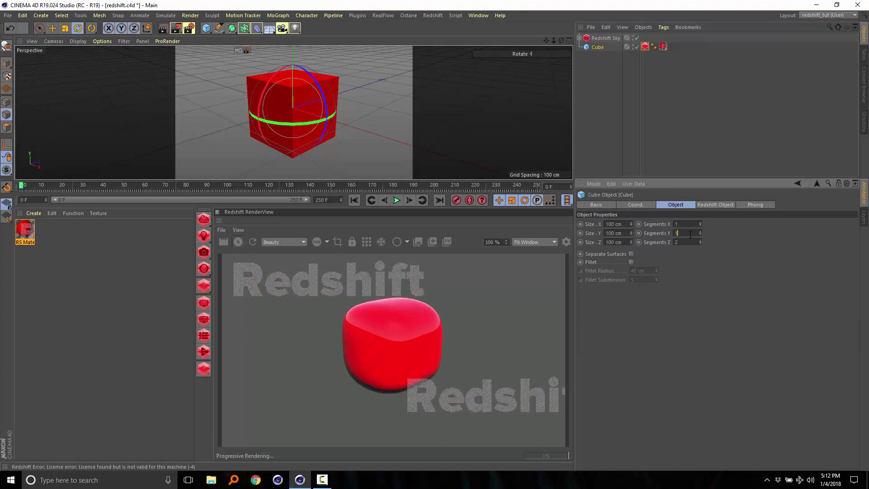
left_click(690, 171)
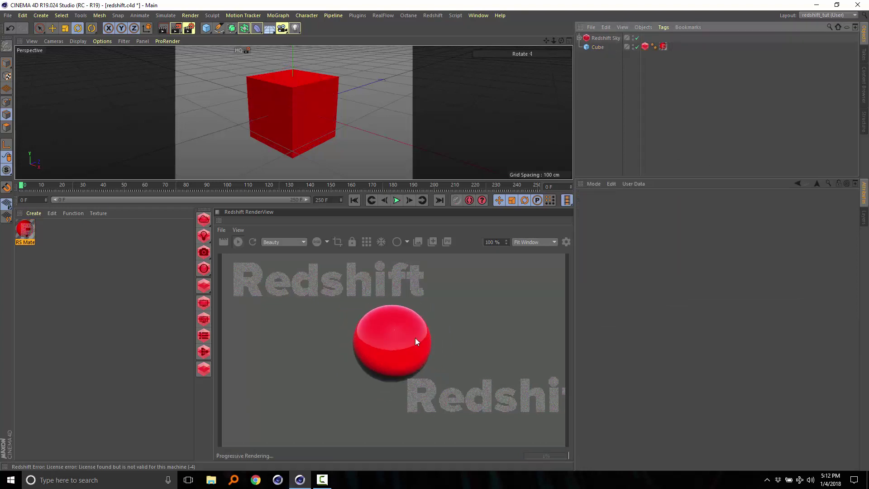
scroll(415, 338, "up", 3)
scroll(404, 335, "down", 4)
scroll(417, 328, "down", 1)
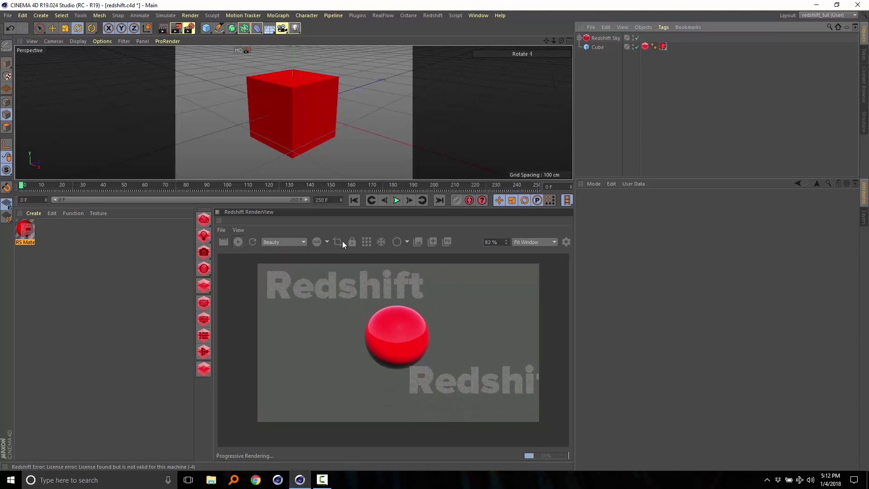
scroll(314, 101, "up", 3)
scroll(315, 104, "up", 1)
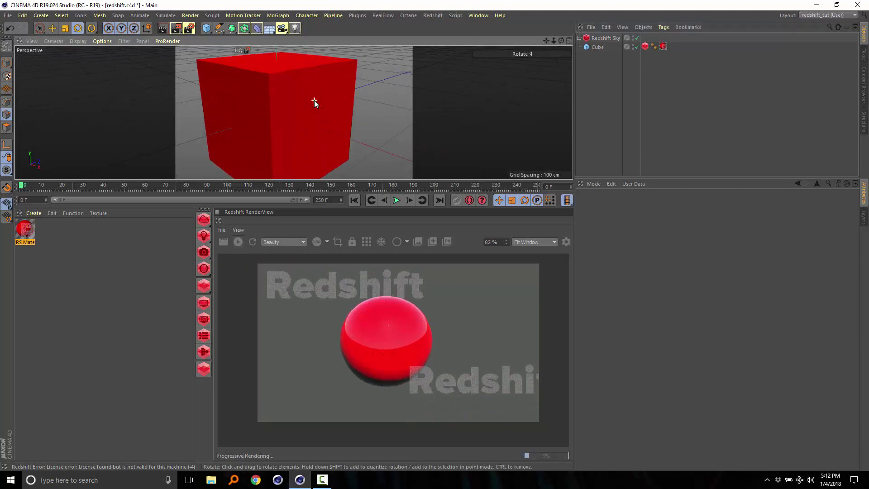
scroll(315, 104, "down", 2)
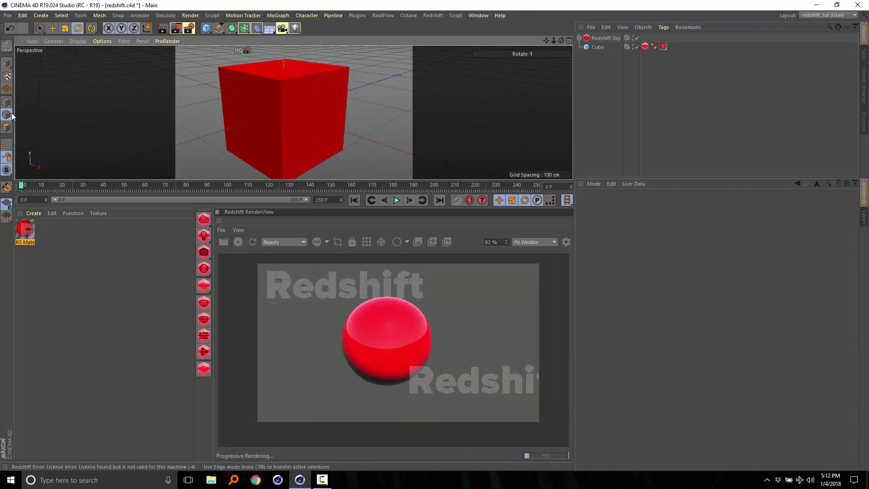
left_click(599, 47)
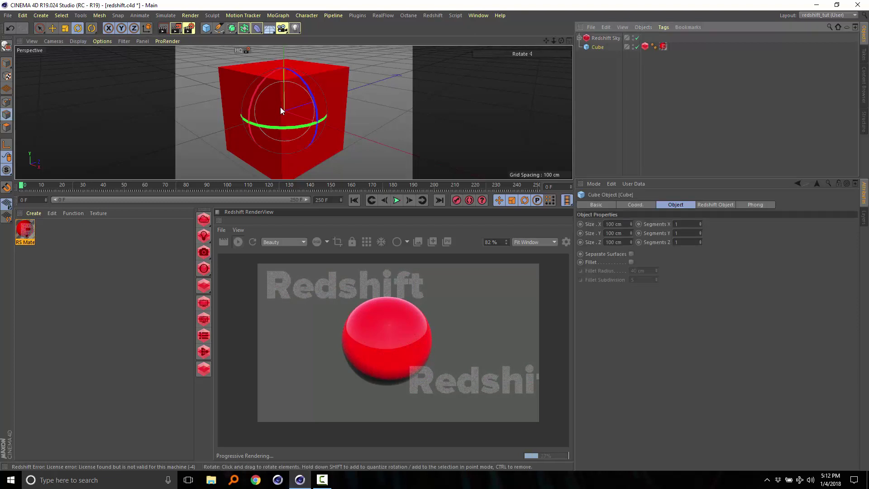
Make the cube editable, cut a horizontal edge loop and slide it up near the top.
key("c")
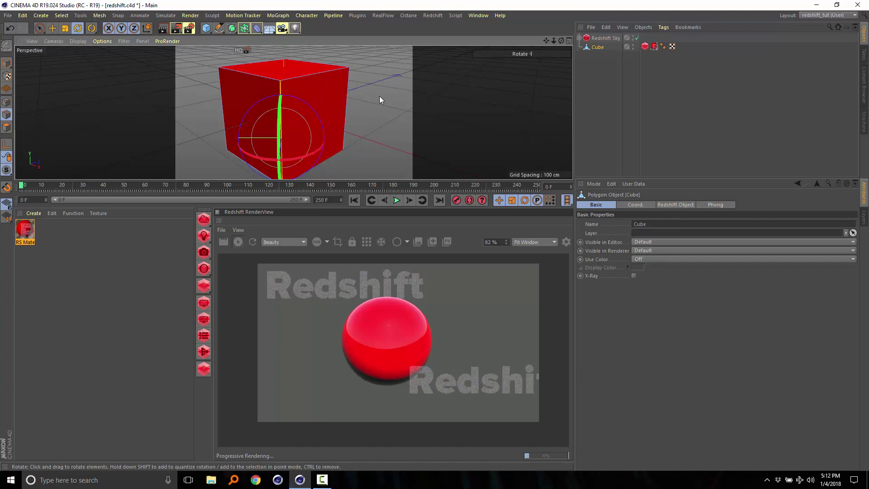
key("k")
key("l")
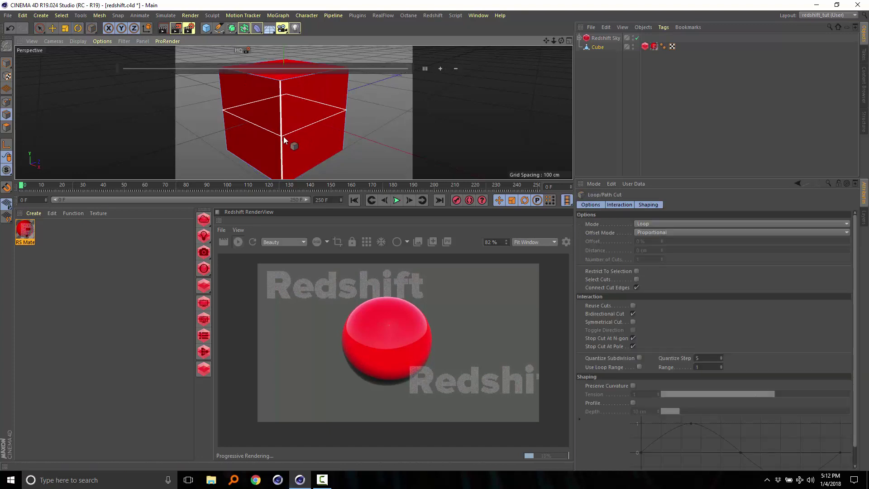
left_click(283, 136)
key("e")
left_click_drag(283, 67, 281, 51)
key("u")
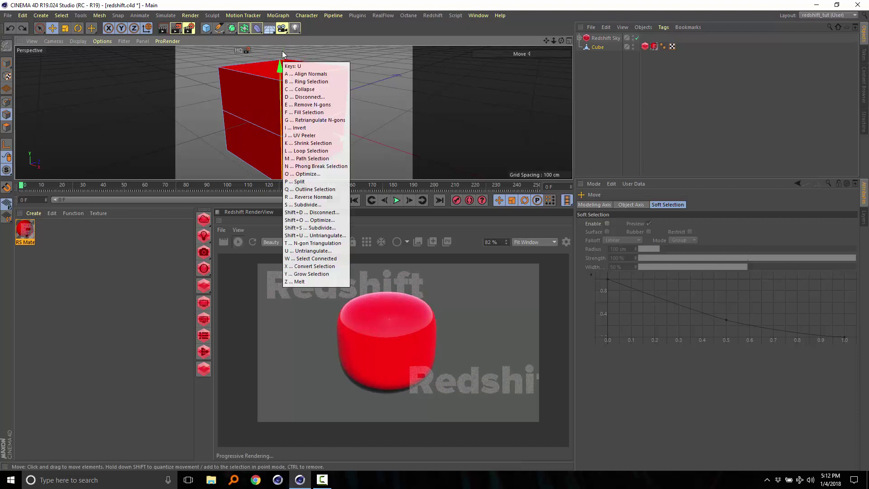
key("l")
left_click(256, 116)
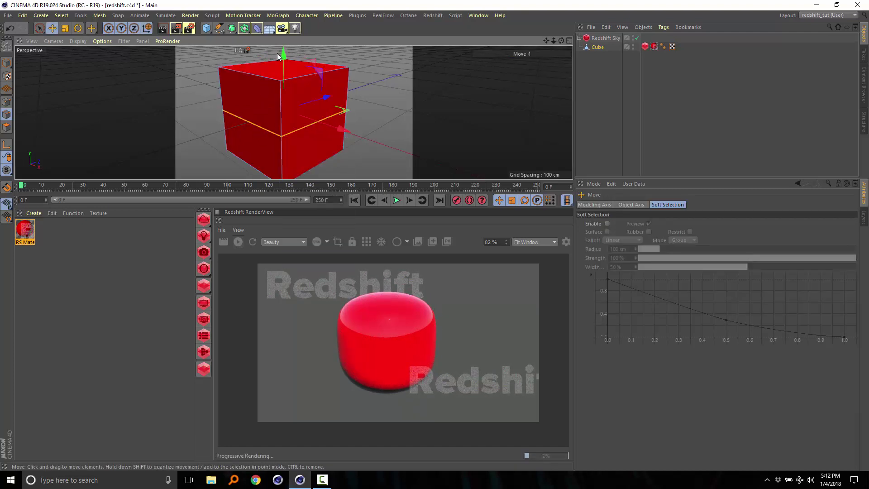
left_click_drag(278, 55, 278, 5)
Add edge loops close to the top edge and front corner, then zoom out to a front view.
key("k")
key("l")
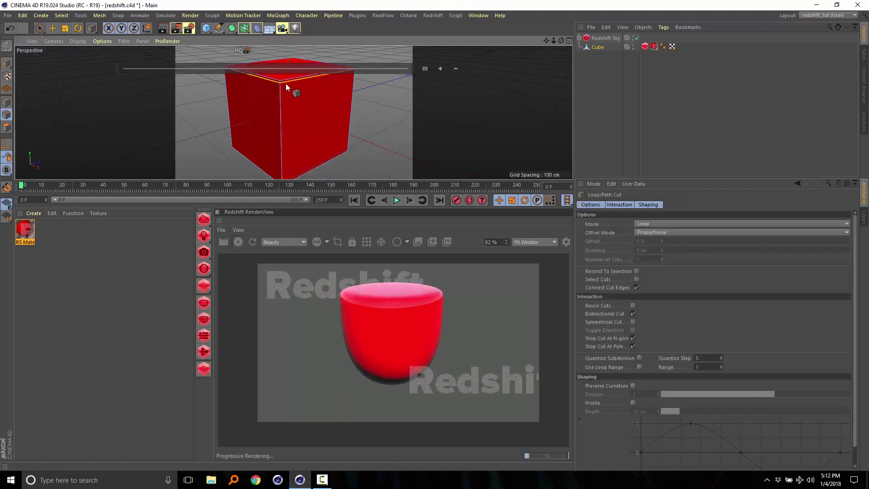
left_click(286, 83)
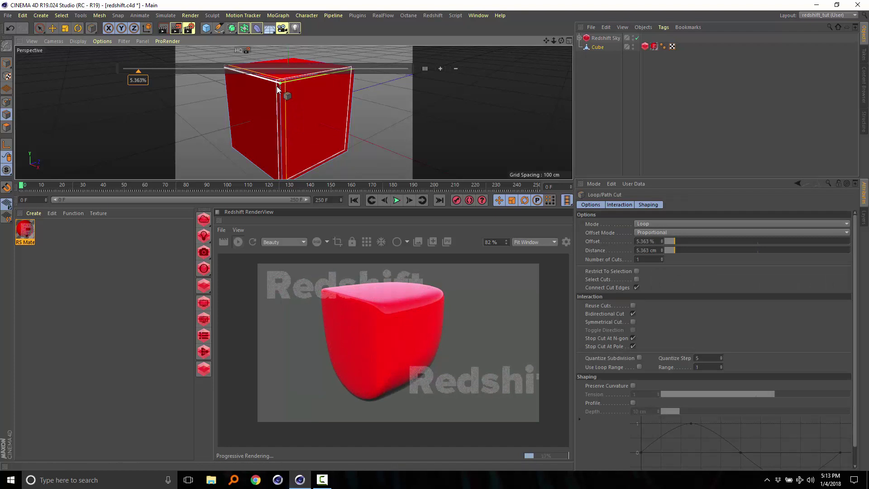
left_click(276, 86)
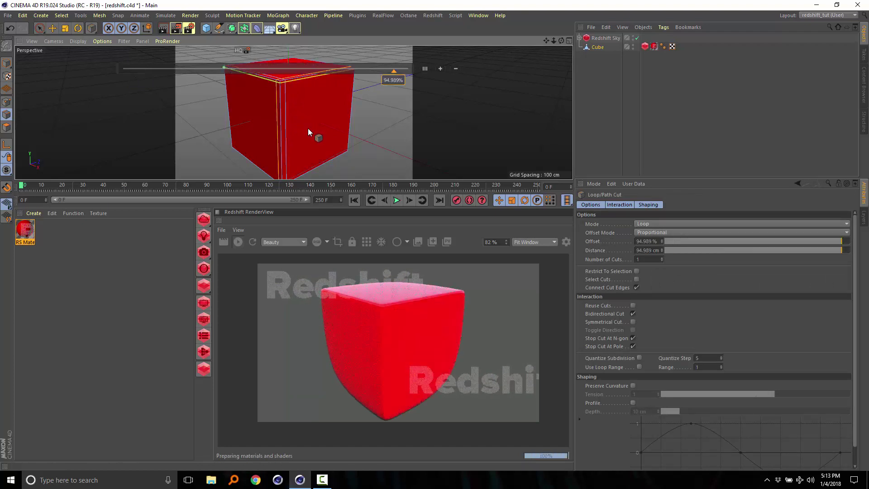
left_click_drag(293, 124, 374, 138, "alt")
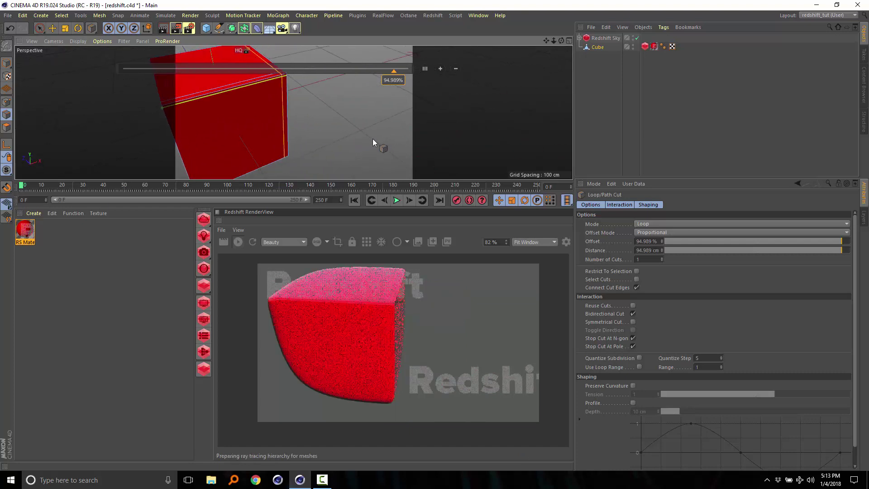
scroll(267, 109, "down", 5)
middle_click_drag(267, 109, 306, 113, "alt")
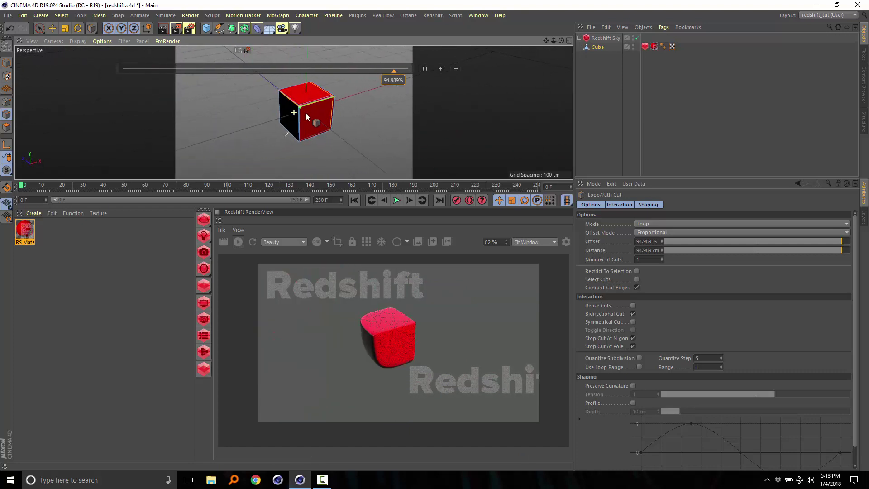
left_click_drag(306, 112, 380, 80, "alt")
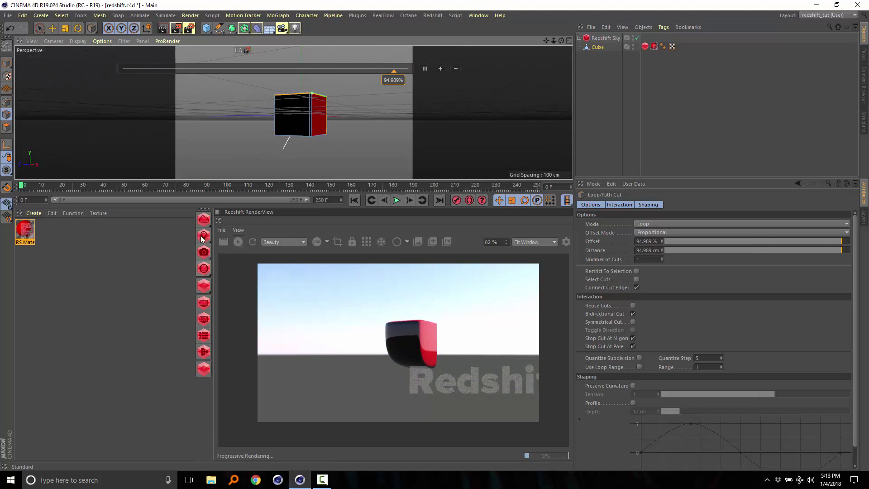
left_click(203, 236)
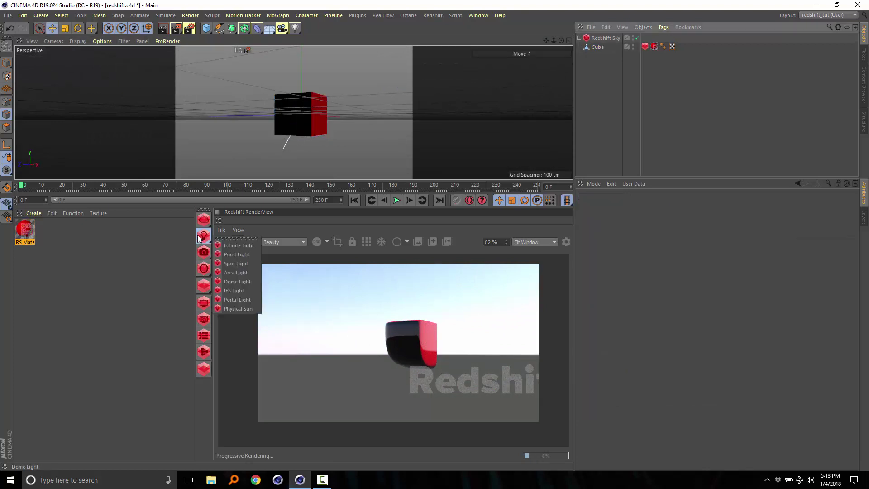
Add a Redshift area light, rotate it to about -136° and move it left of the cube.
left_click(239, 276)
key("r")
left_click_drag(272, 114, 170, 114)
key("e")
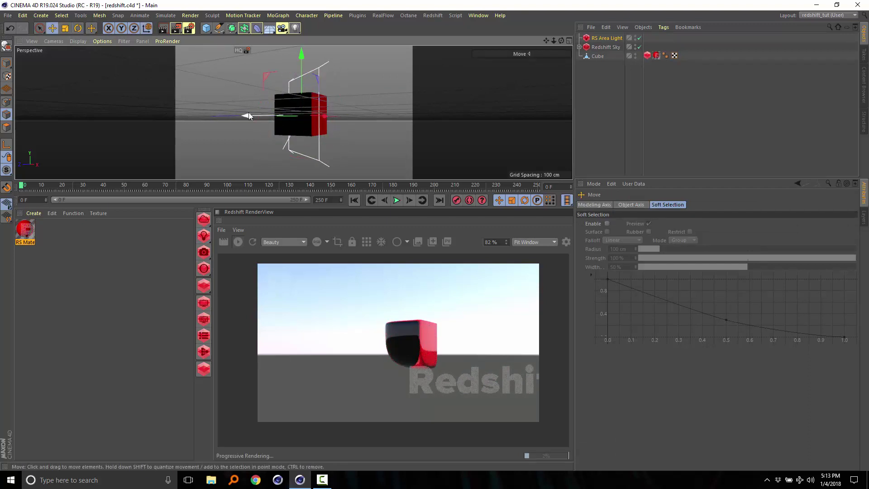
left_click_drag(246, 113, 271, 116)
left_click_drag(221, 74, 246, 136)
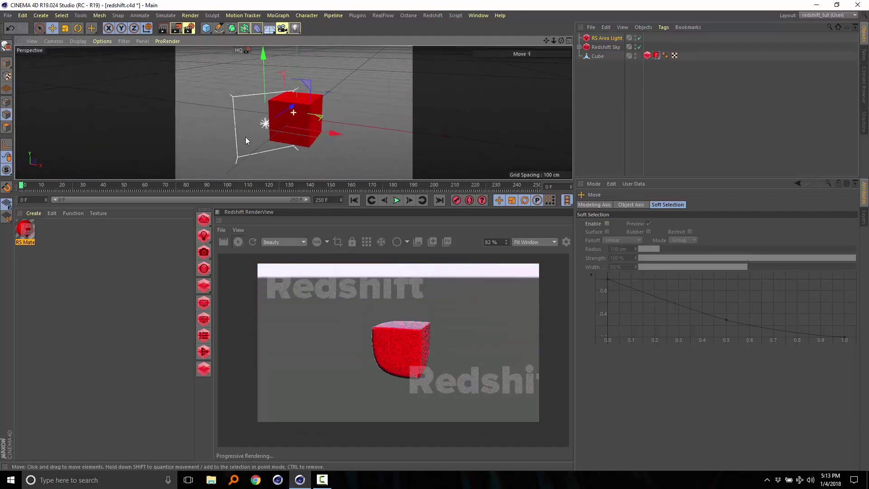
right_click_drag(246, 136, 313, 103, "alt")
left_click_drag(313, 102, 346, 122, "alt")
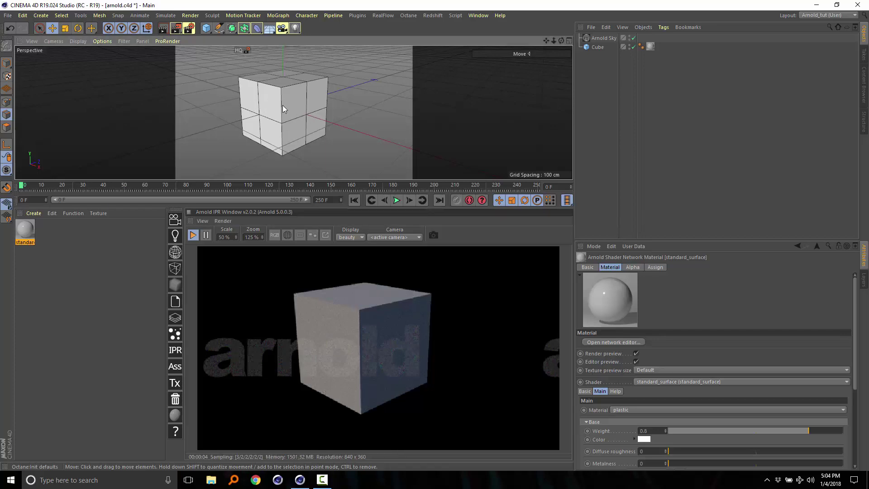
Add an Arnold Parameters tag to the Cube with catclark subdivision at 5 iterations.
middle_click_drag(282, 105, 298, 107, "alt")
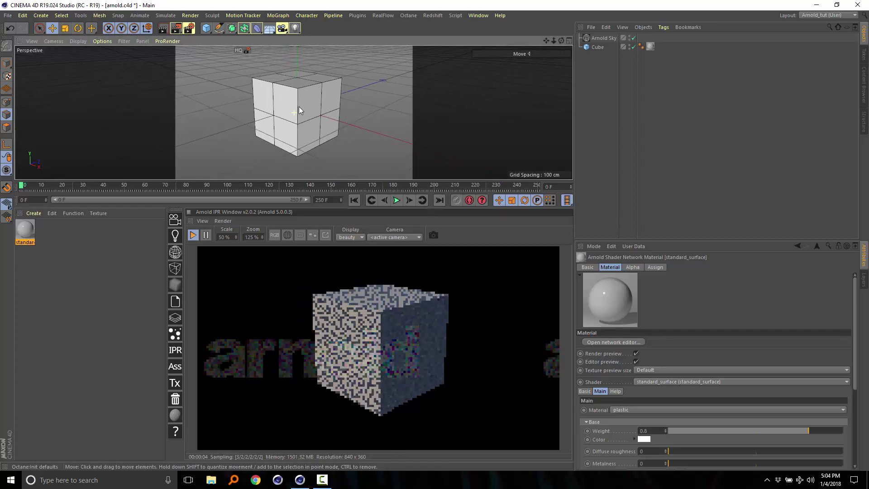
right_click(598, 47)
mouse_move(642, 63)
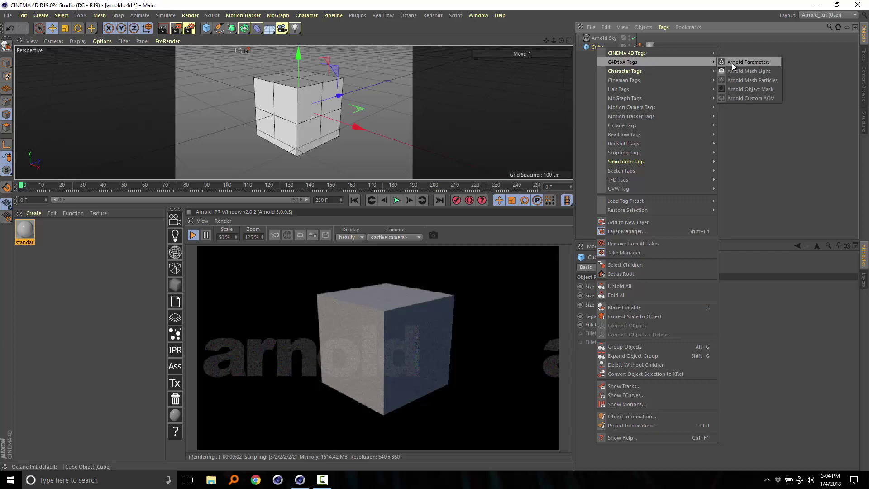
left_click(748, 62)
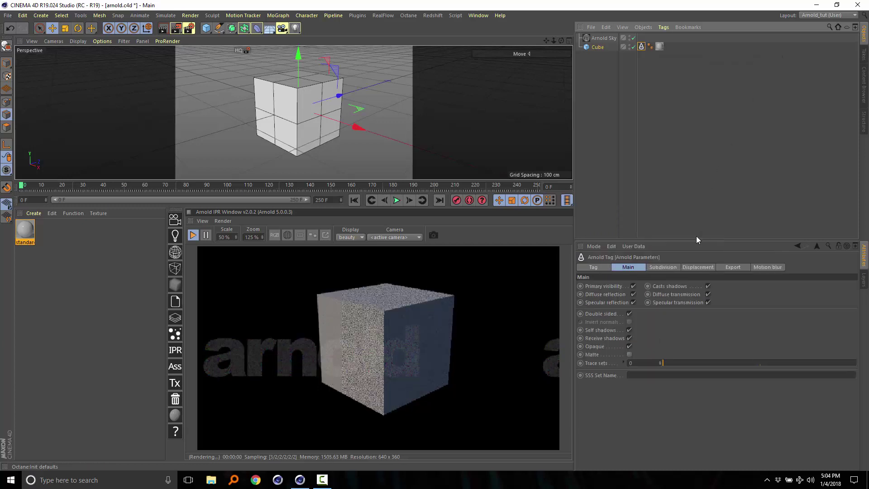
left_click(667, 266)
left_click_drag(681, 239, 679, 189)
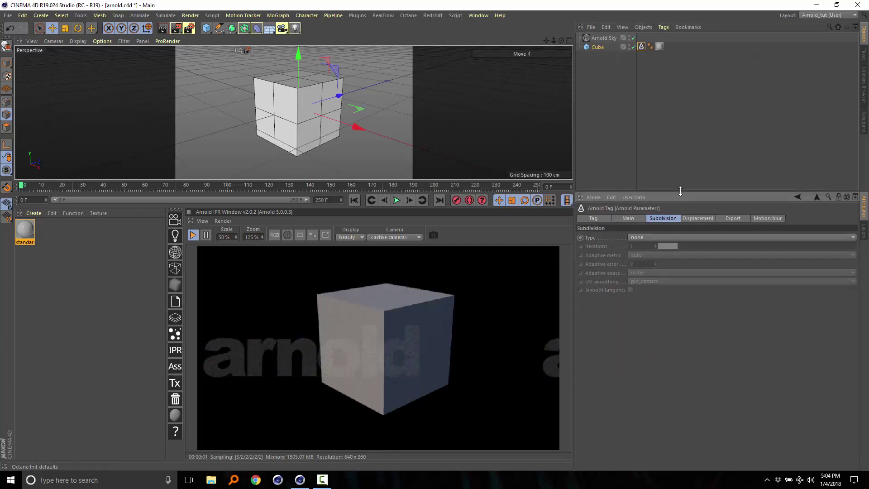
left_click(649, 236)
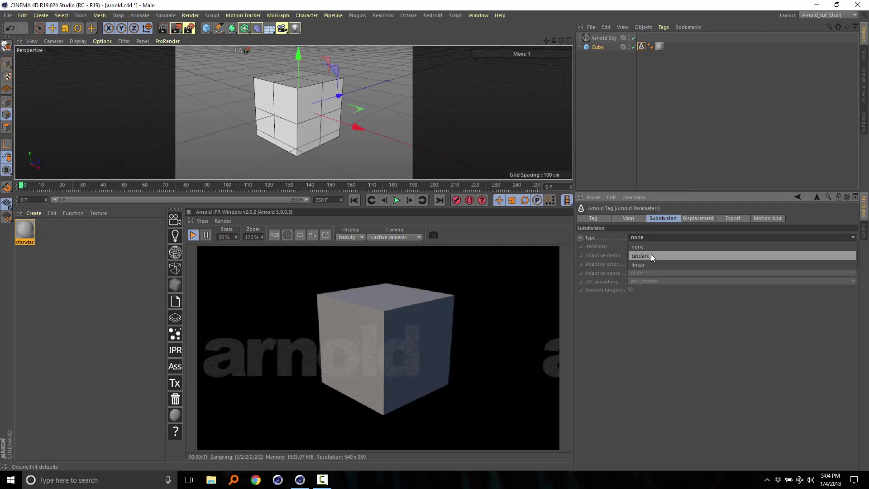
left_click(651, 254)
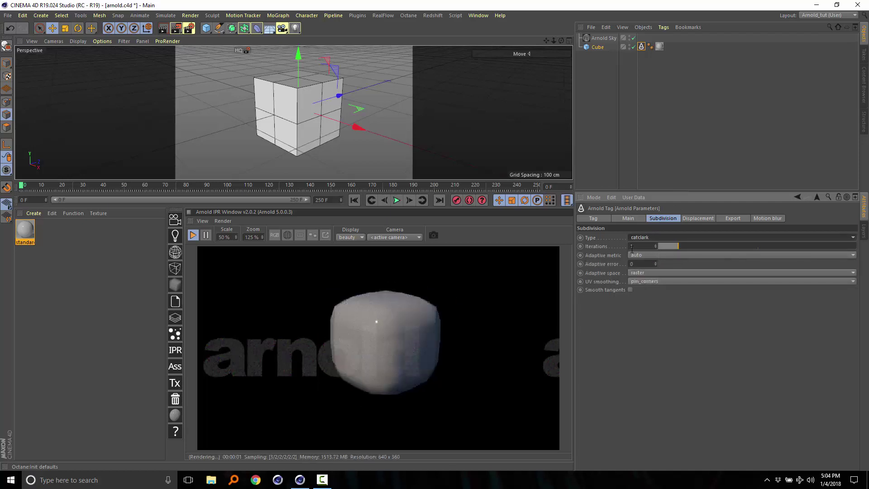
left_click_drag(687, 246, 756, 245)
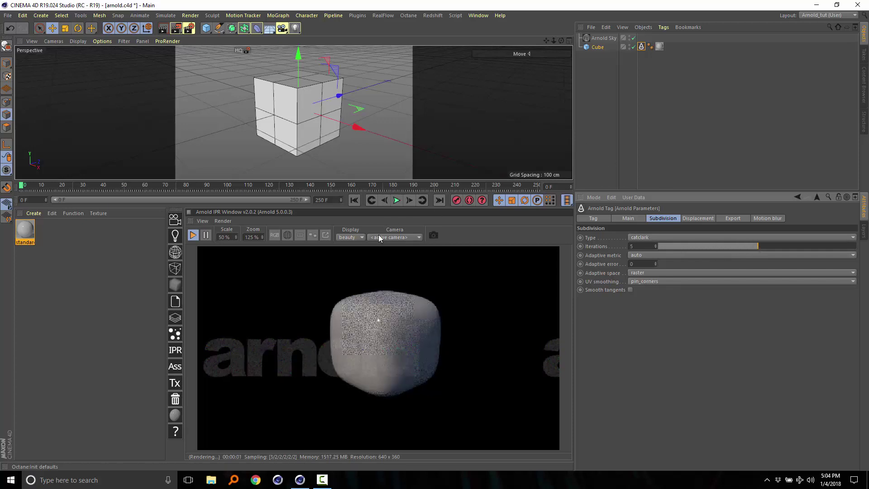
Set the Cube's Segments X, Y and Z each to 1, then deselect the cube.
left_click(598, 48)
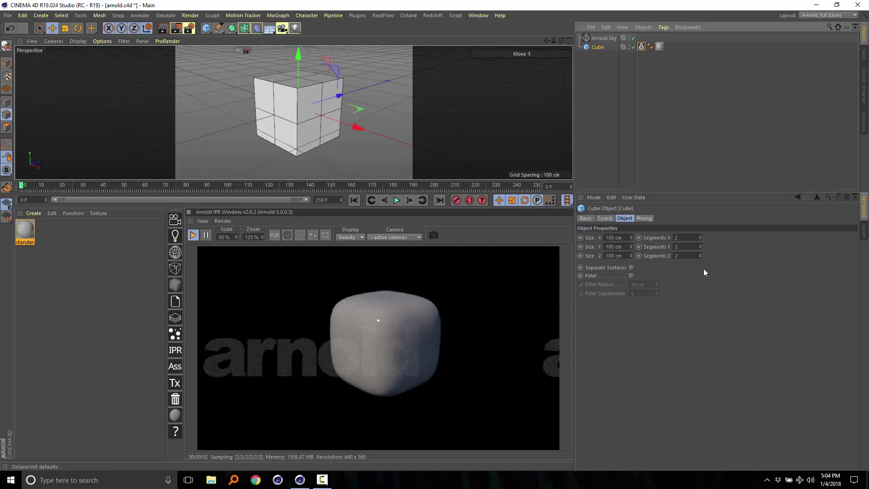
left_click(694, 238)
type("1")
key("Return")
left_click(687, 246)
type("1")
key("Return")
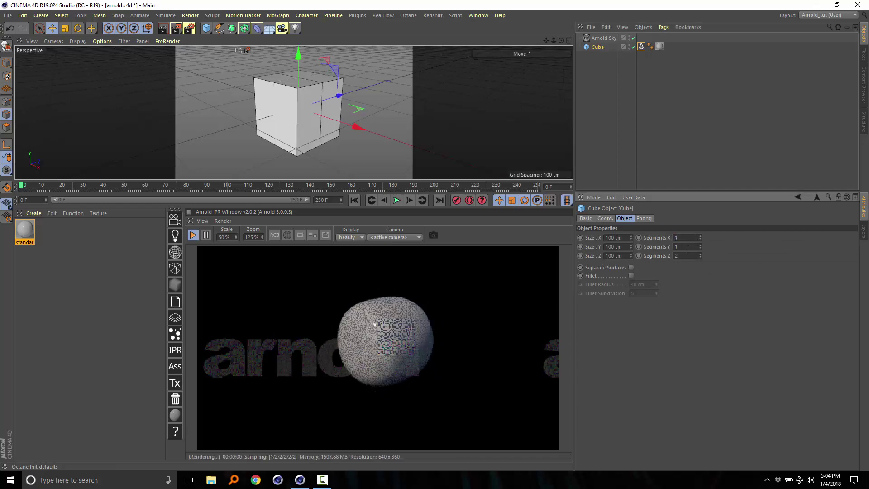
left_click(686, 256)
type("1")
key("Return")
left_click(474, 286)
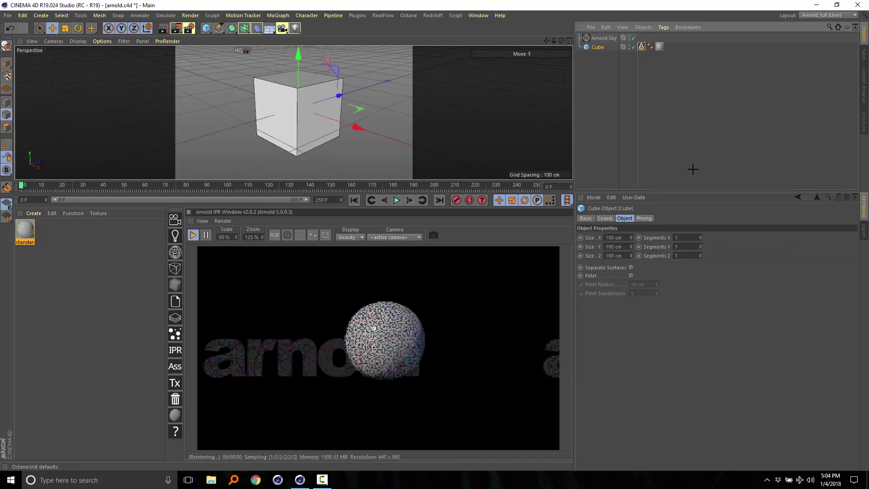